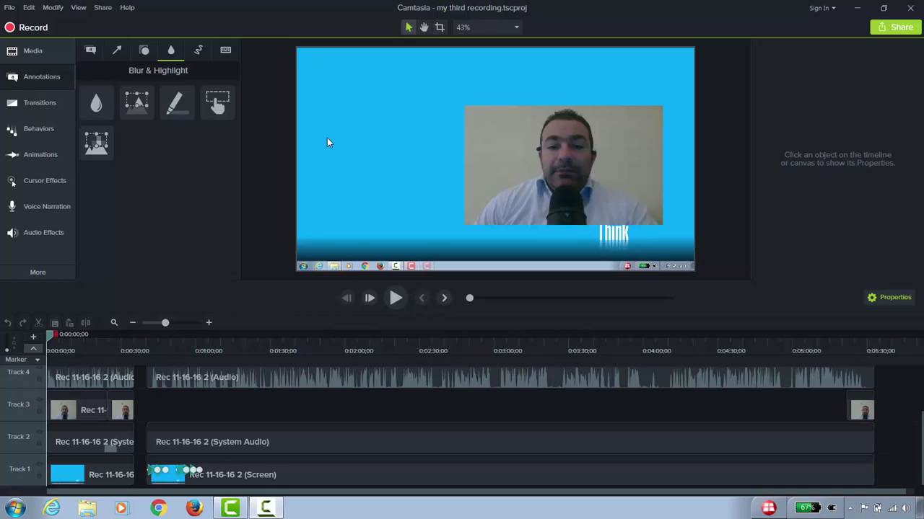
# - Try out the Sketch Motion square beside the webcam video, previewing its drawing animation and deleting it
pyautogui.click(197, 51)
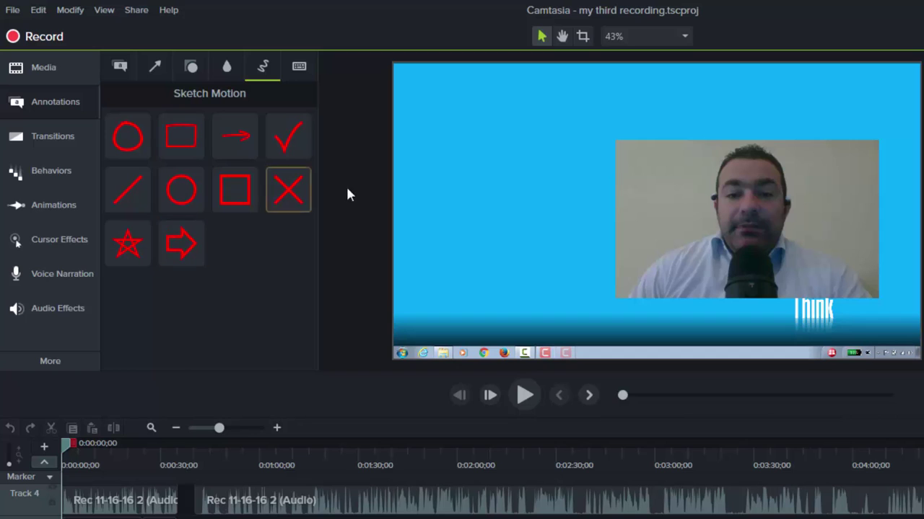
pyautogui.moveTo(238, 188)
pyautogui.mouseDown()
pyautogui.moveTo(541, 198)
pyautogui.moveTo(533, 183)
pyautogui.mouseUp()
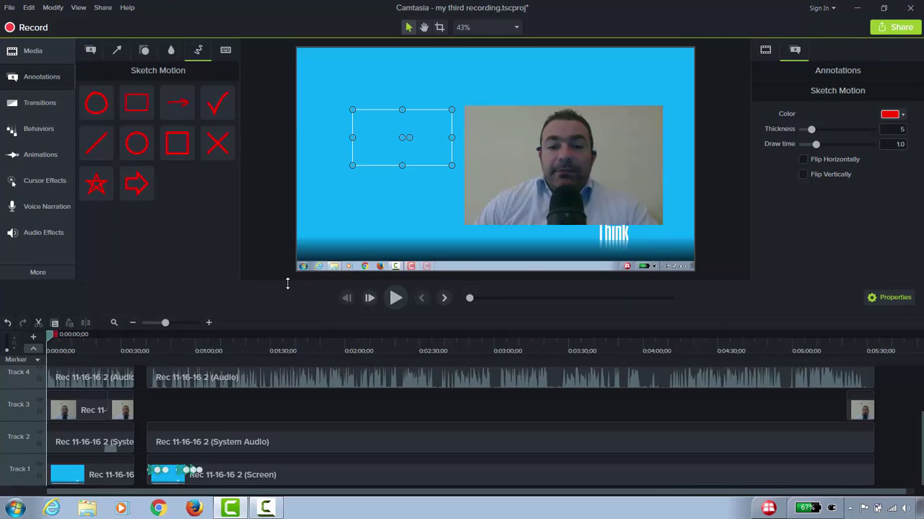
pyautogui.moveTo(288, 283); pyautogui.dragTo(291, 238)
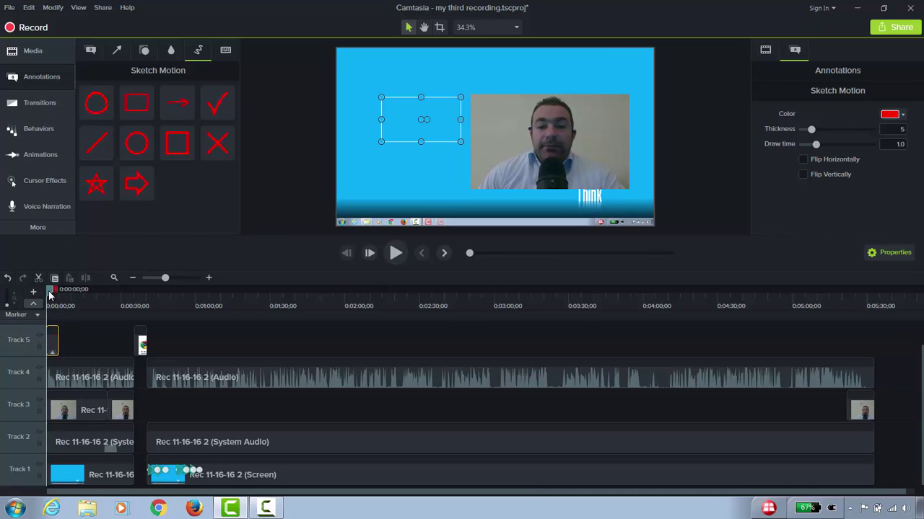
pyautogui.click(396, 254)
pyautogui.click(396, 254)
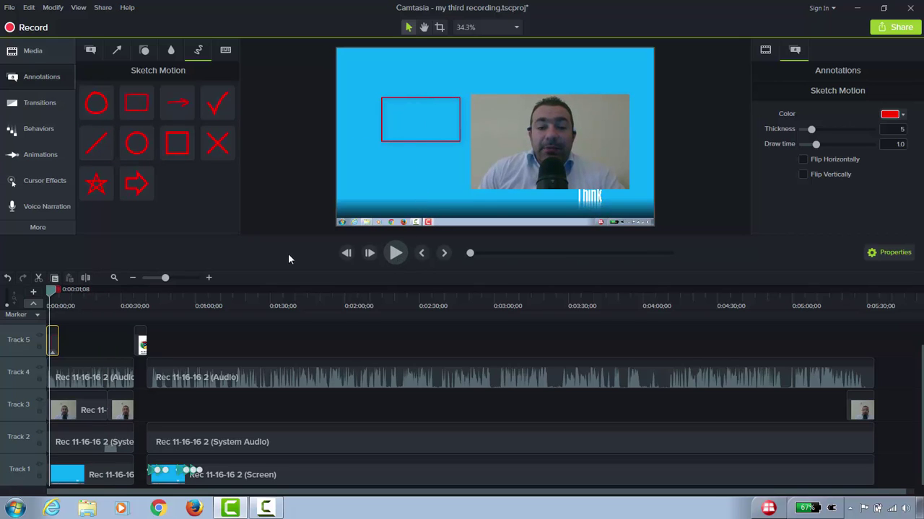
pyautogui.moveTo(296, 241); pyautogui.dragTo(295, 308)
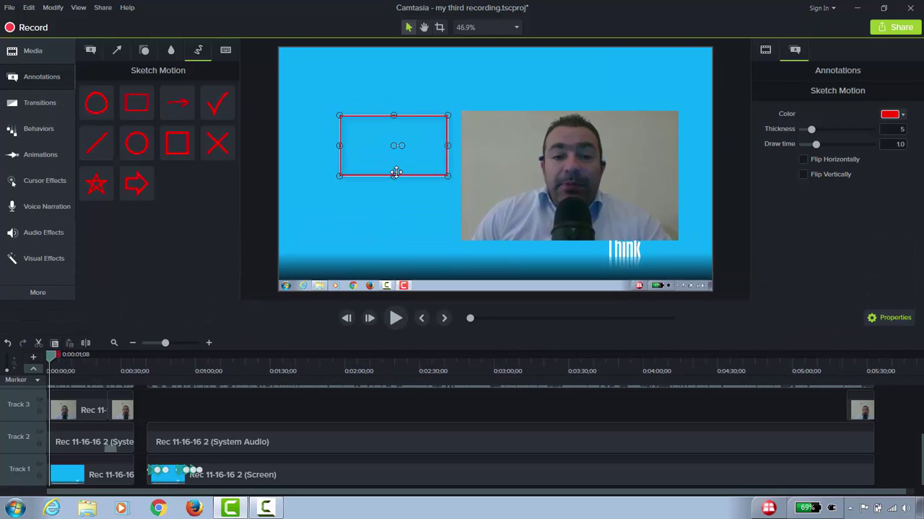
pyautogui.press('Delete')
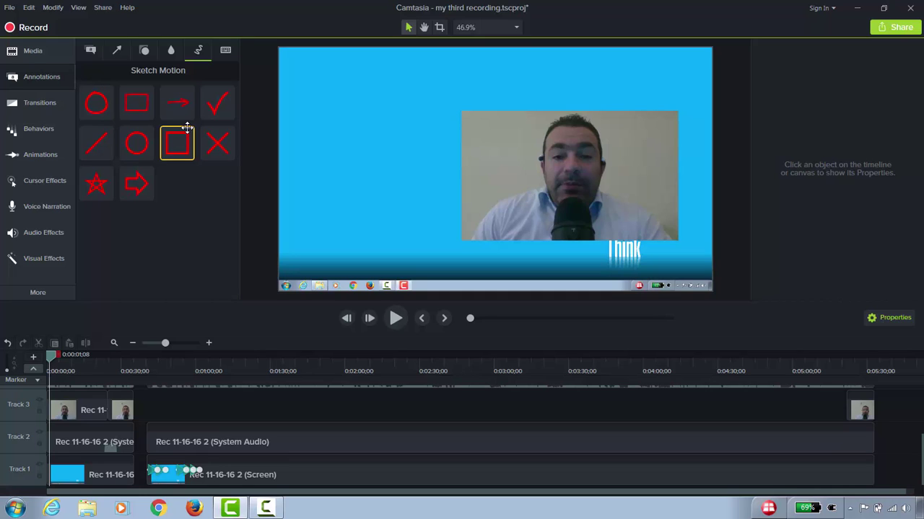
# - Try out the hand-drawn Sketch Motion rectangle beside the webcam video, previewing its animation and removing it
pyautogui.moveTo(137, 103)
pyautogui.mouseDown()
pyautogui.moveTo(217, 103)
pyautogui.moveTo(385, 131)
pyautogui.mouseUp()
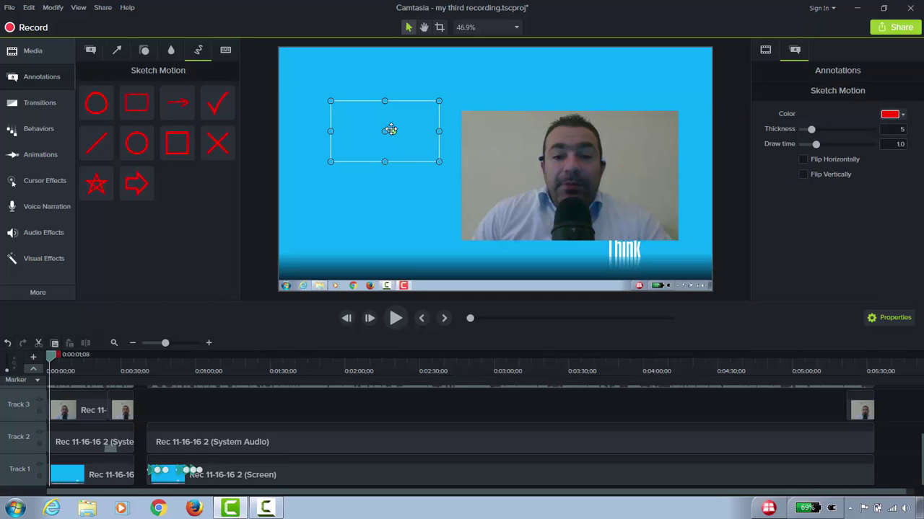
pyautogui.click(397, 319)
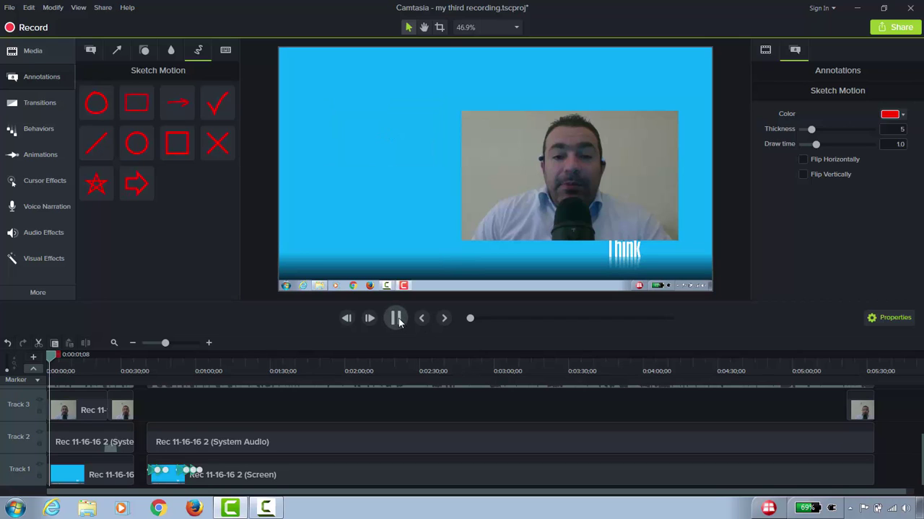
pyautogui.click(397, 319)
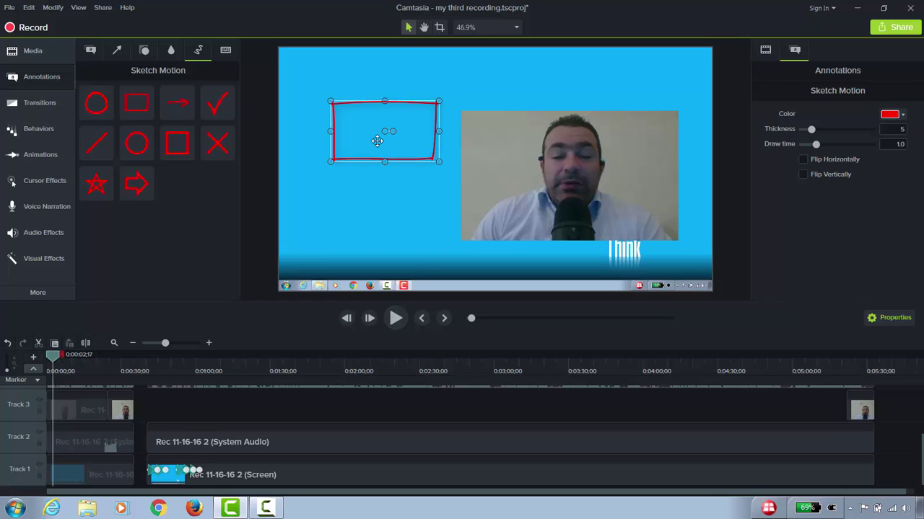
pyautogui.press('Delete')
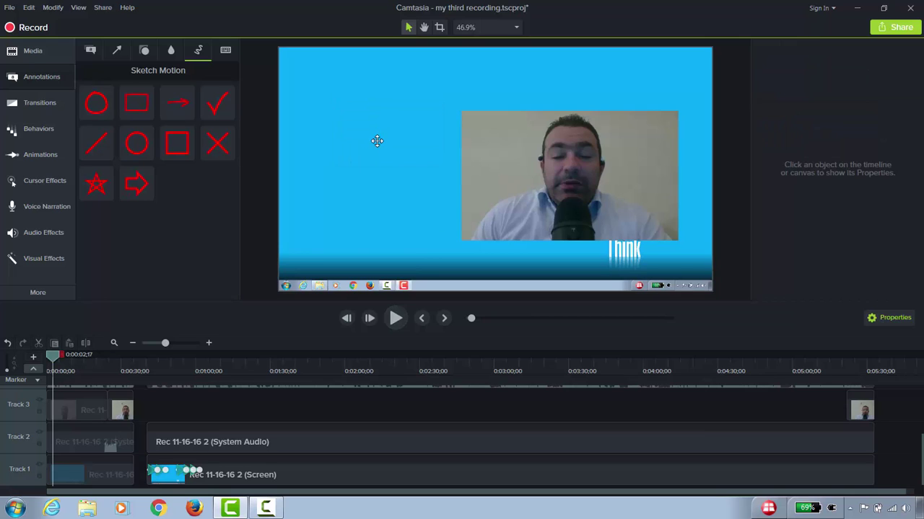
# - Add a Sketch Motion outline arrow to the blue area beside the webcam video and preview its drawing animation
pyautogui.moveTo(137, 183)
pyautogui.mouseDown()
pyautogui.moveTo(209, 165)
pyautogui.moveTo(373, 150)
pyautogui.mouseUp()
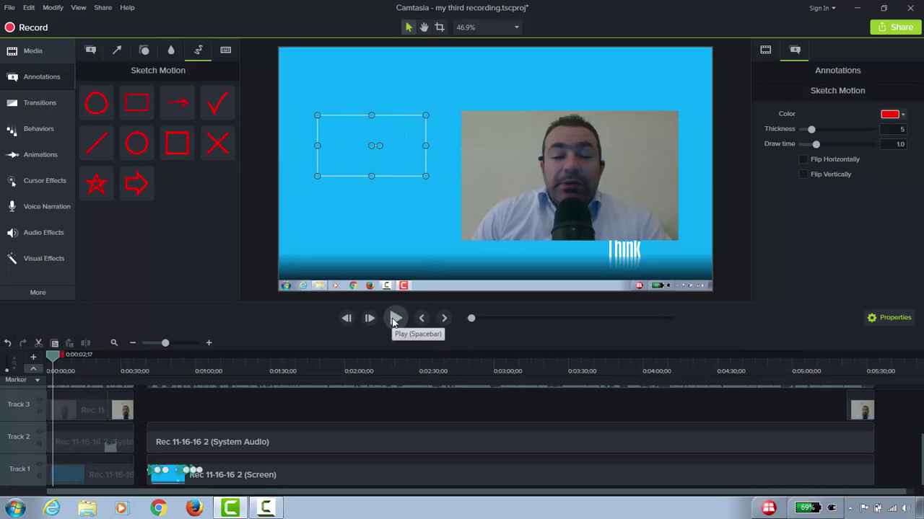
pyautogui.click(395, 318)
pyautogui.click(396, 319)
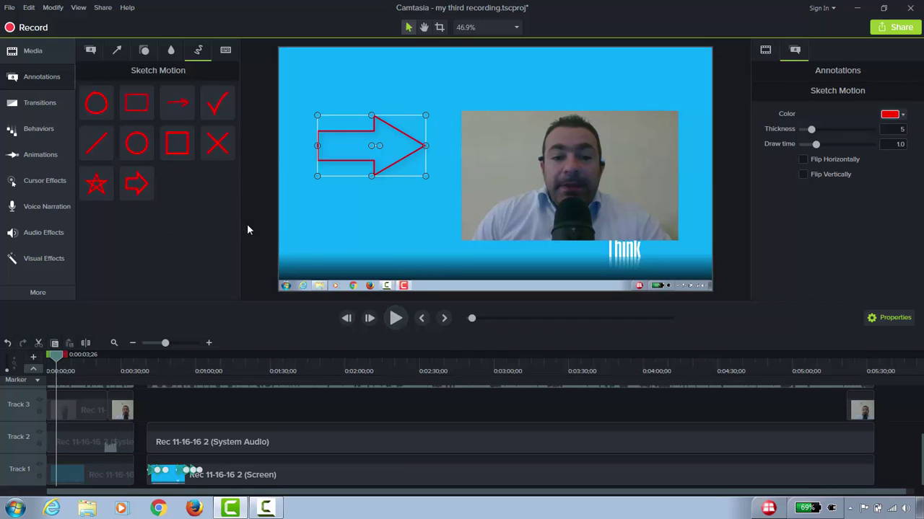
# - Change the outline arrow's color to green in its Sketch Motion annotation properties
pyautogui.click(767, 50)
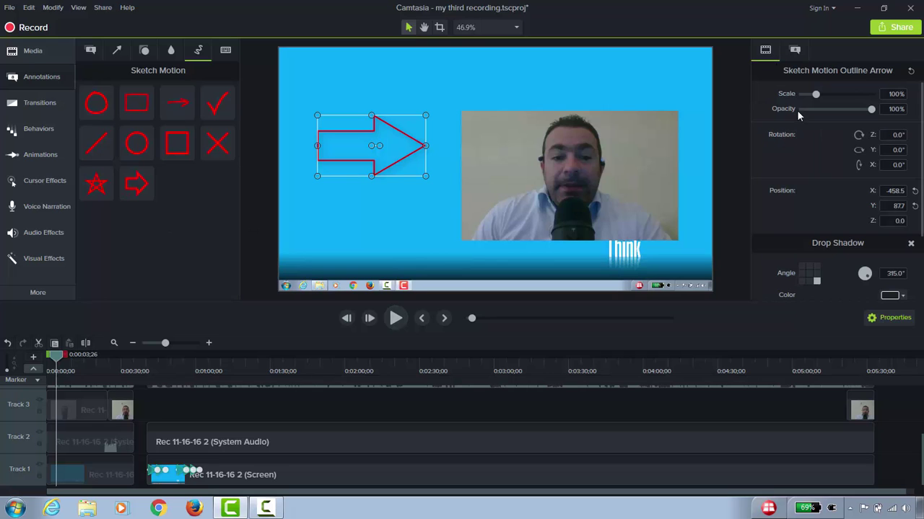
pyautogui.click(795, 55)
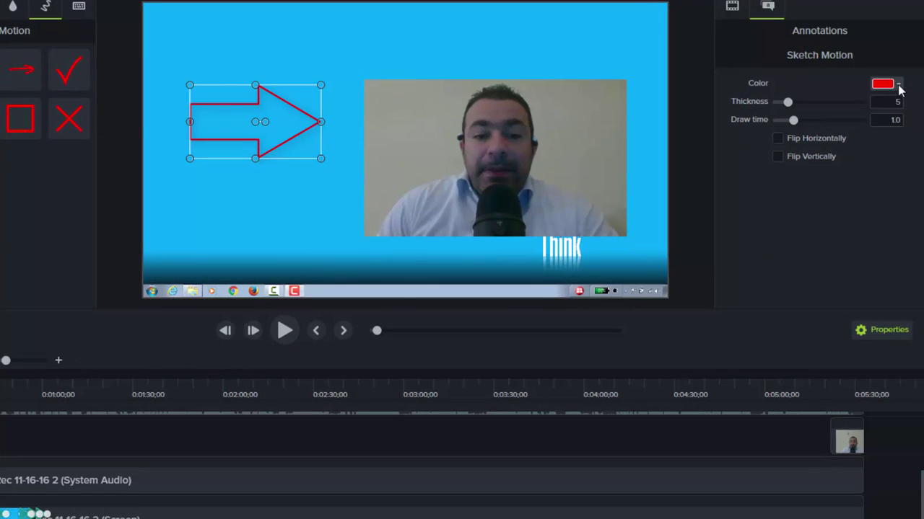
pyautogui.click(898, 84)
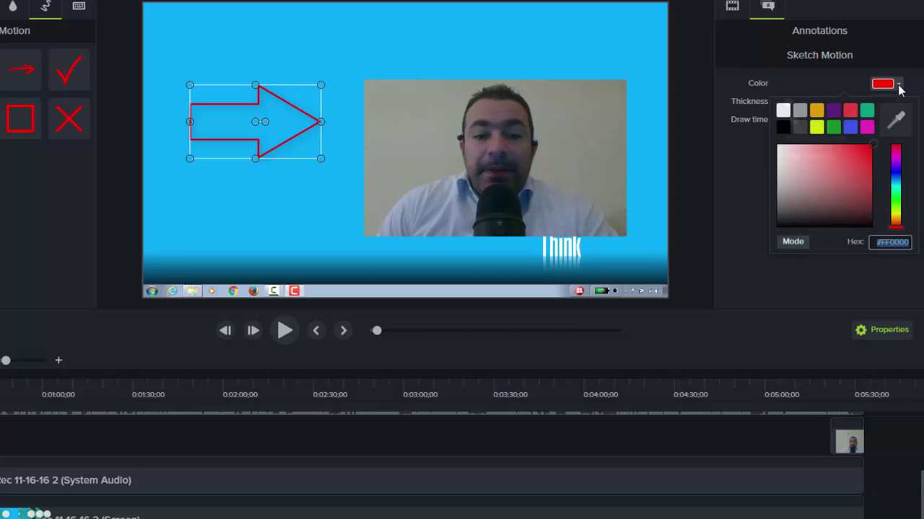
pyautogui.click(835, 123)
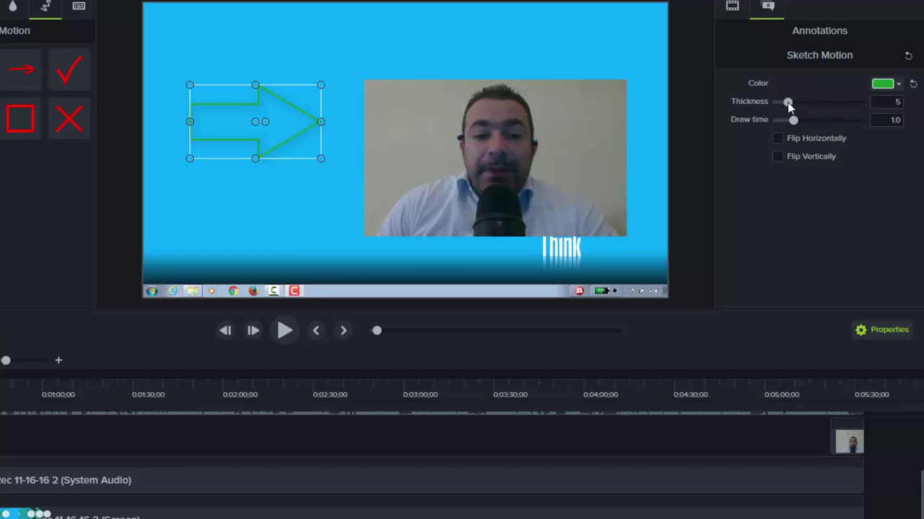
# - Set the arrow's thickness to 7 and its draw time to 2.9, playing the timeline to preview it
pyautogui.moveTo(788, 103)
pyautogui.mouseDown()
pyautogui.moveTo(854, 105)
pyautogui.moveTo(803, 107)
pyautogui.mouseUp()
pyautogui.click(797, 122)
pyautogui.moveTo(809, 127); pyautogui.dragTo(828, 126)
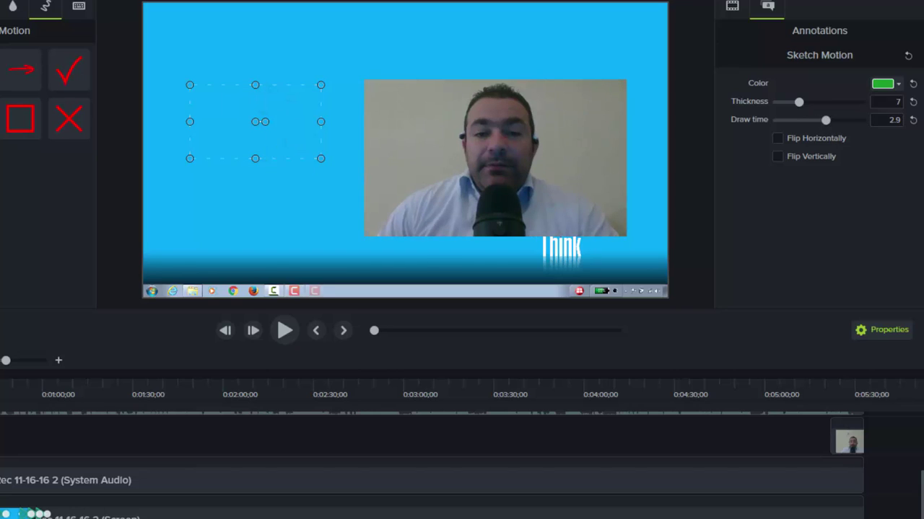
pyautogui.click(283, 332)
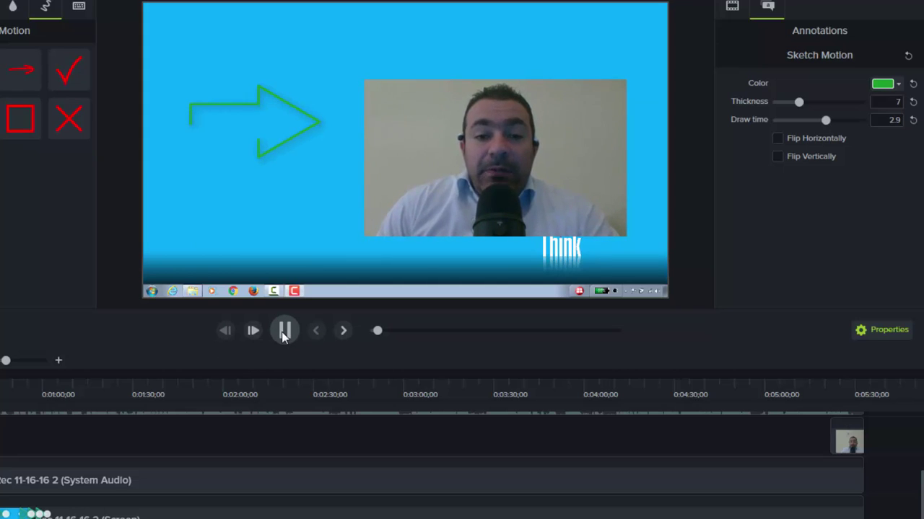
pyautogui.click(284, 330)
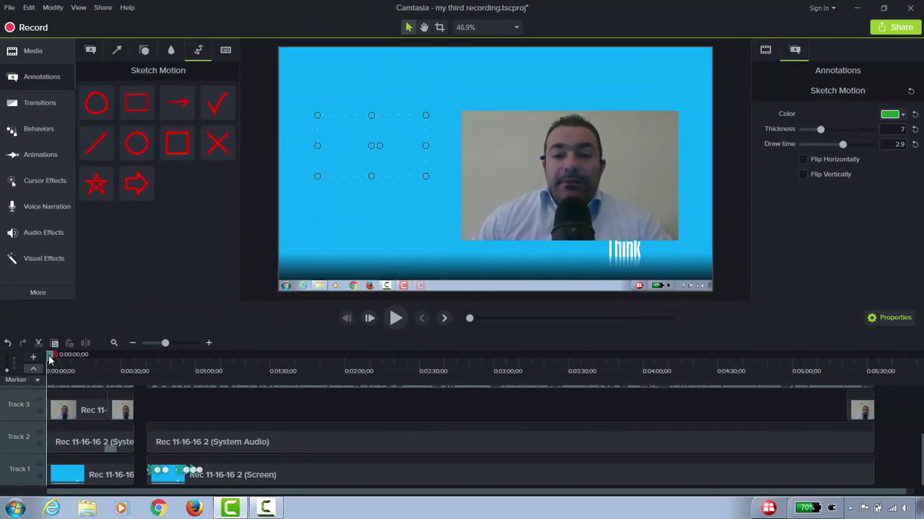
# - Try flipping the fully drawn arrow horizontally at about 6 seconds on the timeline
pyautogui.moveTo(49, 359); pyautogui.dragTo(63, 355)
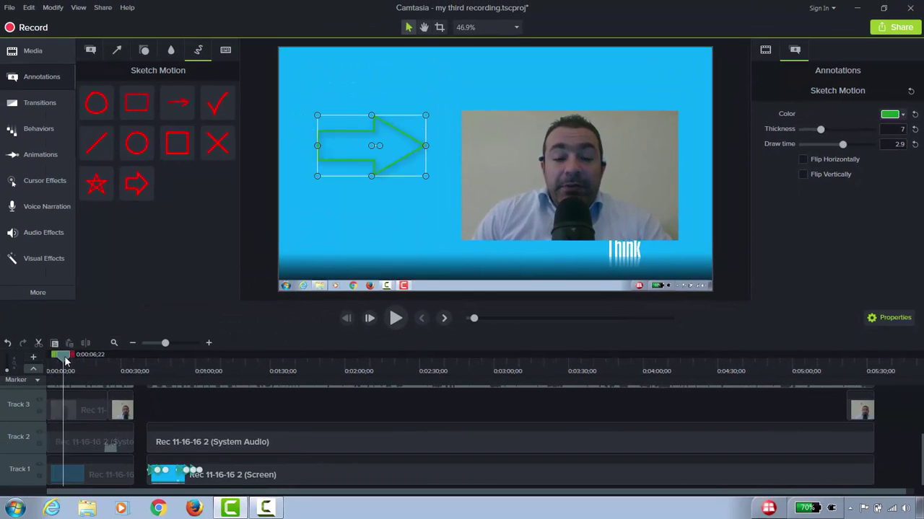
pyautogui.click(805, 160)
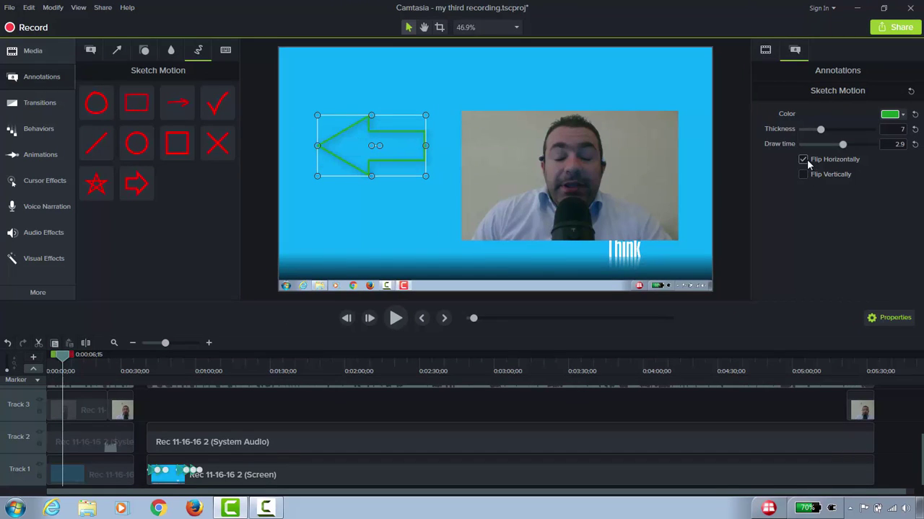
pyautogui.click(805, 160)
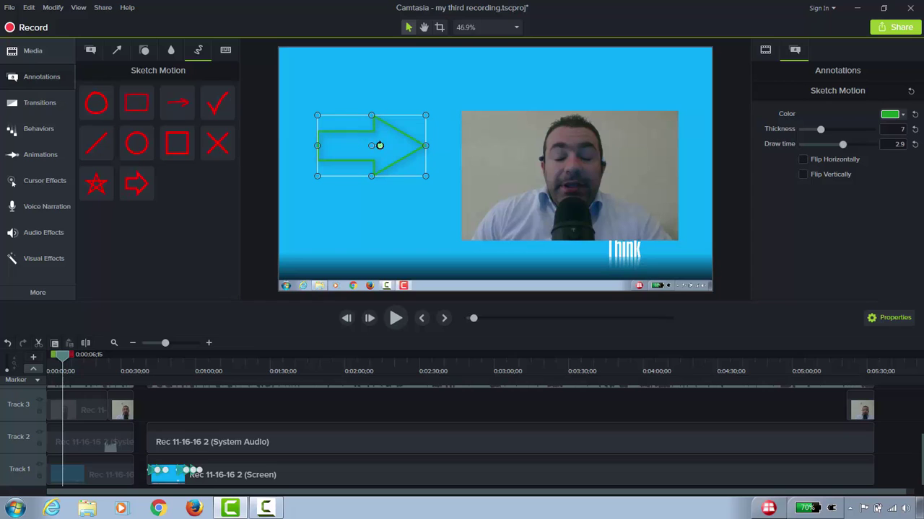
# - Rotate the green arrow on the canvas so it points steeply downward, slightly to the right
pyautogui.moveTo(381, 146)
pyautogui.mouseDown()
pyautogui.moveTo(367, 155)
pyautogui.moveTo(356, 145)
pyautogui.moveTo(371, 137)
pyautogui.moveTo(388, 150)
pyautogui.mouseUp()
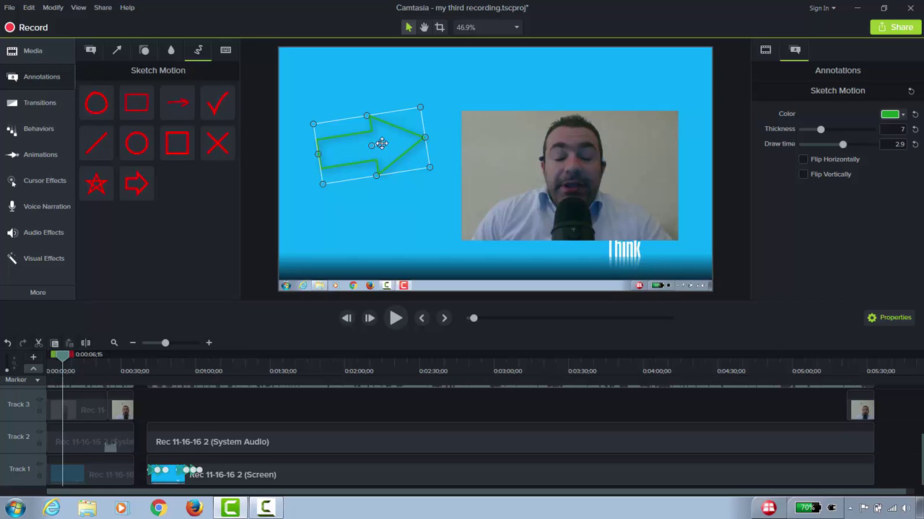
pyautogui.moveTo(380, 144)
pyautogui.mouseDown()
pyautogui.moveTo(351, 144)
pyautogui.moveTo(381, 147)
pyautogui.moveTo(372, 154)
pyautogui.mouseUp()
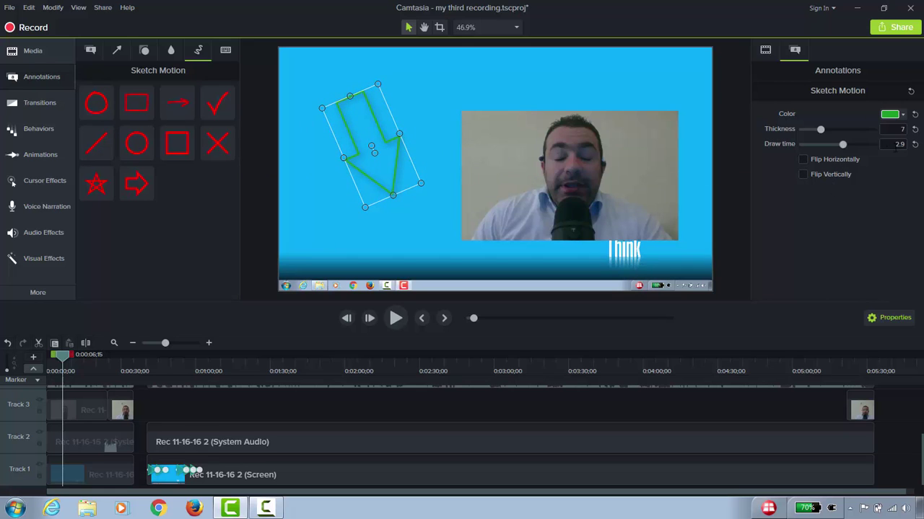
# - Set the arrow's draw time to 1.0 and preview its drawing from the start of the timeline
pyautogui.moveTo(842, 144)
pyautogui.mouseDown()
pyautogui.moveTo(790, 144)
pyautogui.moveTo(815, 147)
pyautogui.mouseUp()
pyautogui.moveTo(62, 354); pyautogui.dragTo(50, 354)
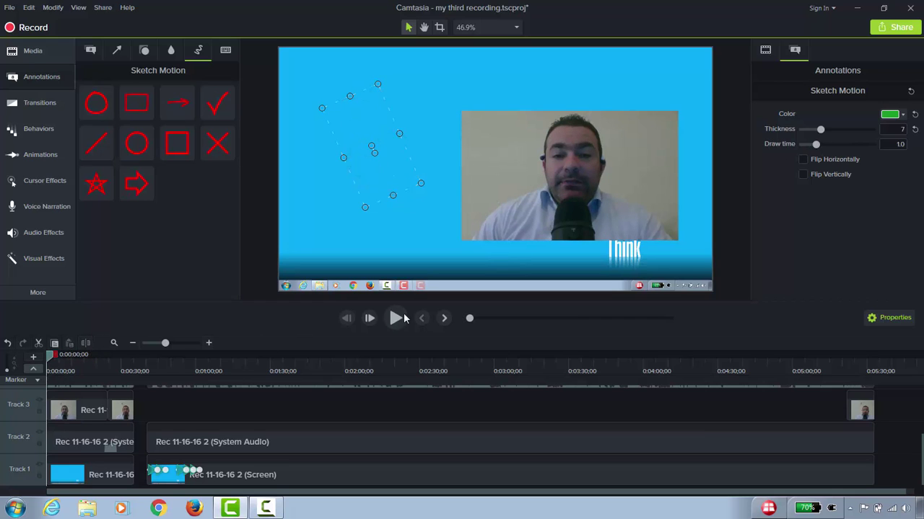
pyautogui.click(396, 319)
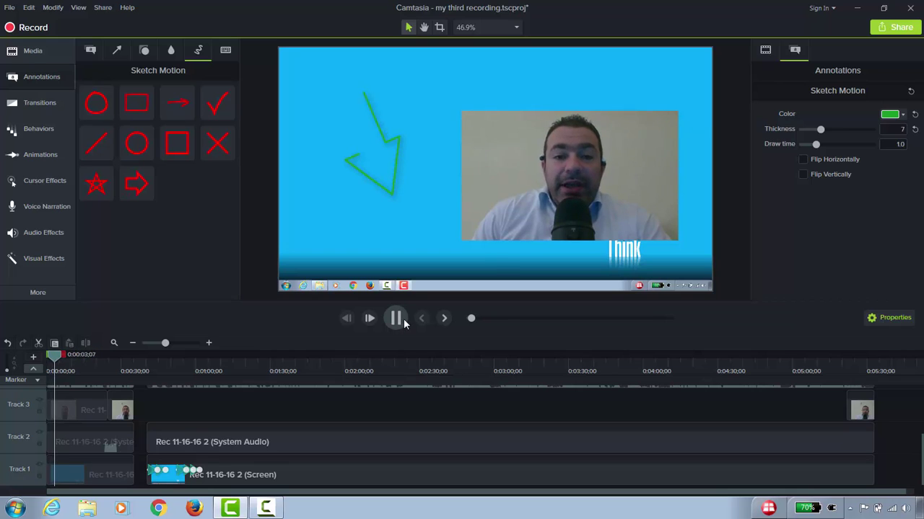
pyautogui.click(403, 322)
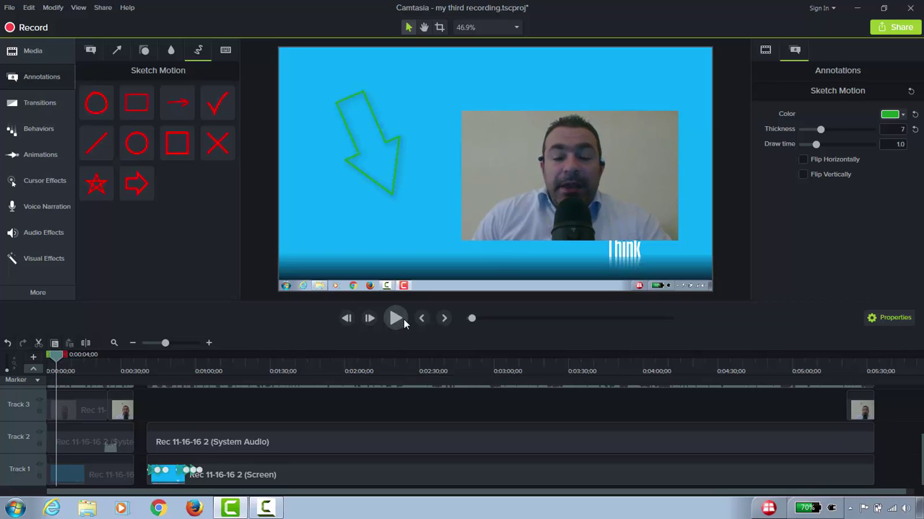